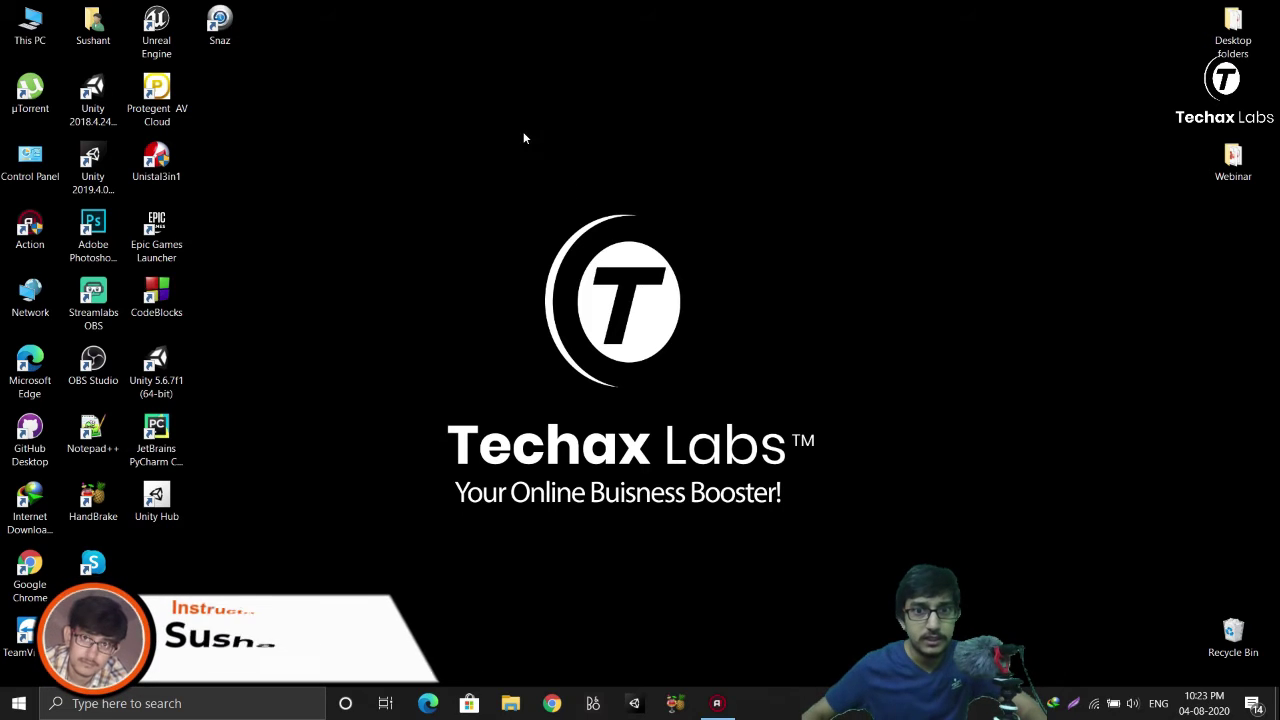
# Refresh the Windows desktop and launch Unity Hub from its desktop shortcut.
pyautogui.rightClick(523, 132)
pyautogui.click(572, 178)
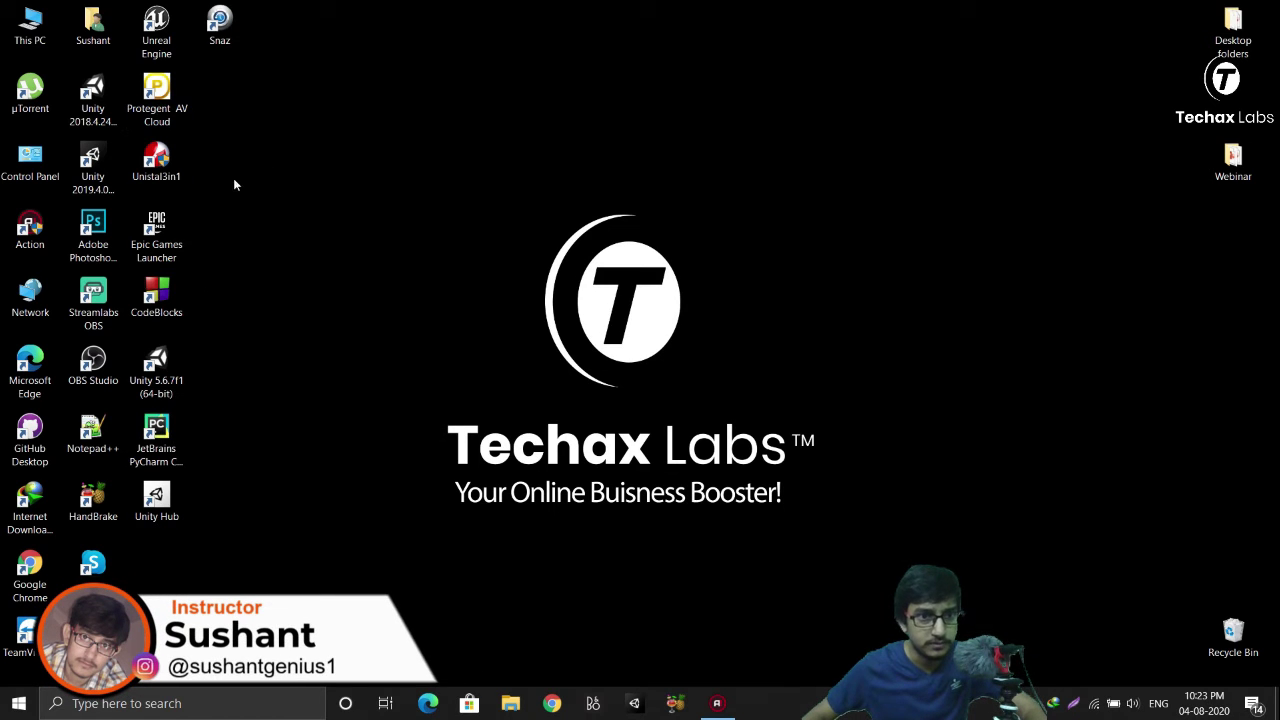
pyautogui.doubleClick(165, 502)
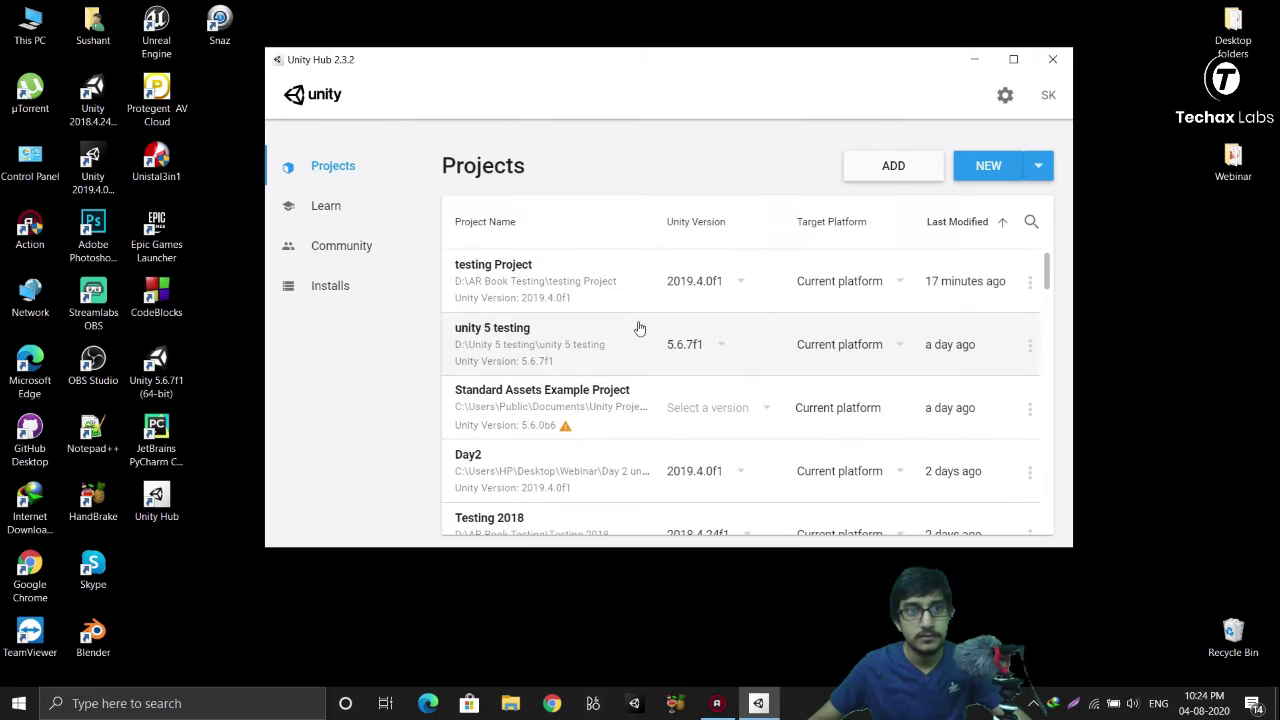
# Check the installed editors (2019.4.0f1, 2018.4.24f1, 5.6.7f1), then return to the projects list.
pyautogui.click(370, 287)
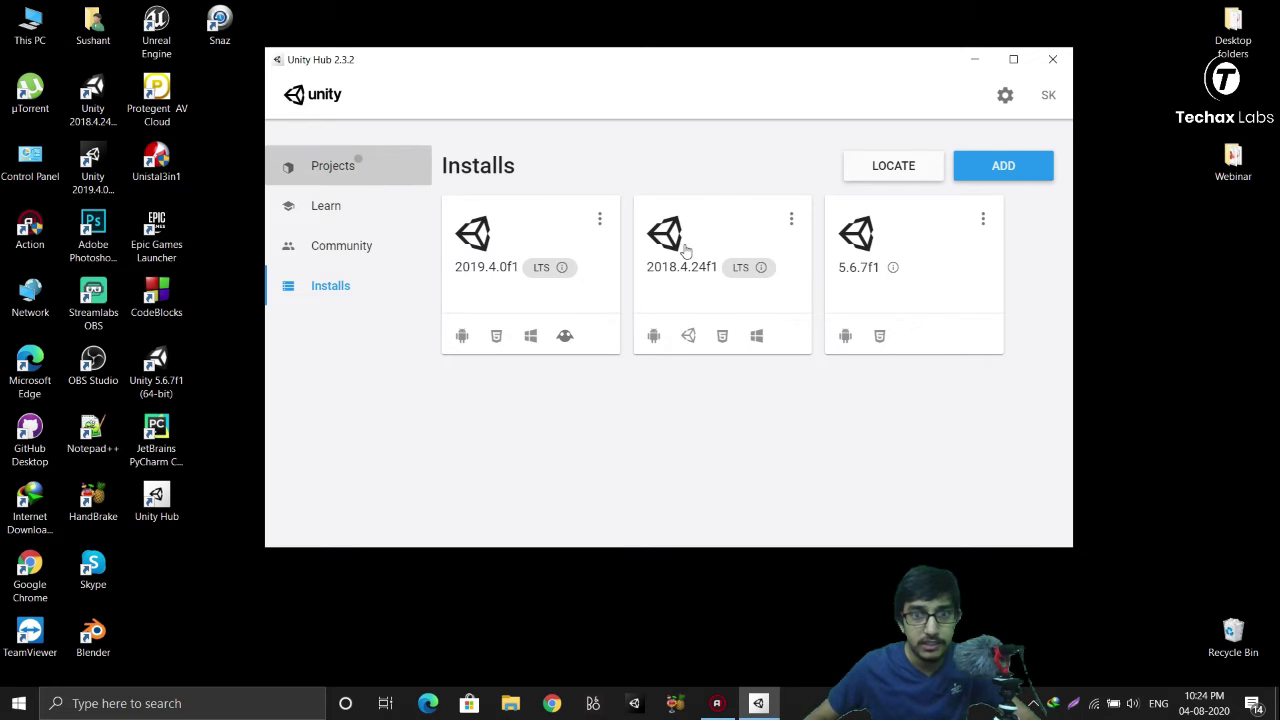
pyautogui.click(388, 163)
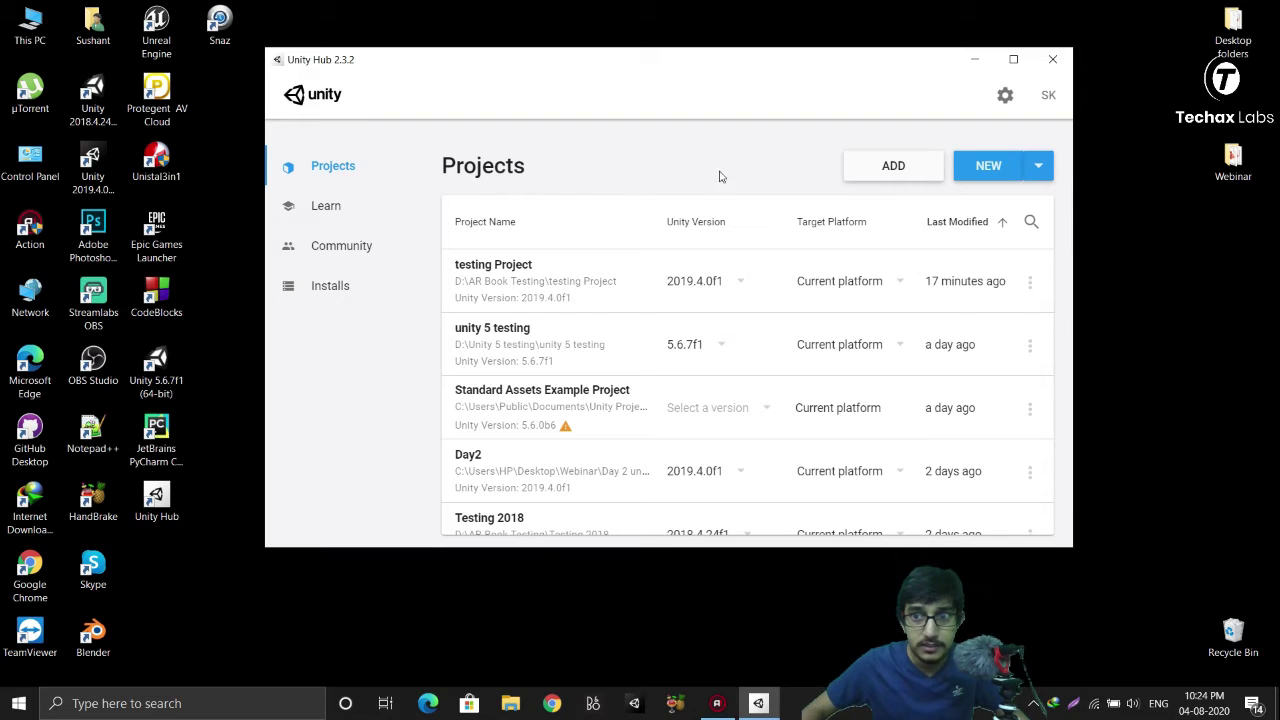
# Start a new 3D project using Unity 2019.4.0f1.
pyautogui.click(1040, 173)
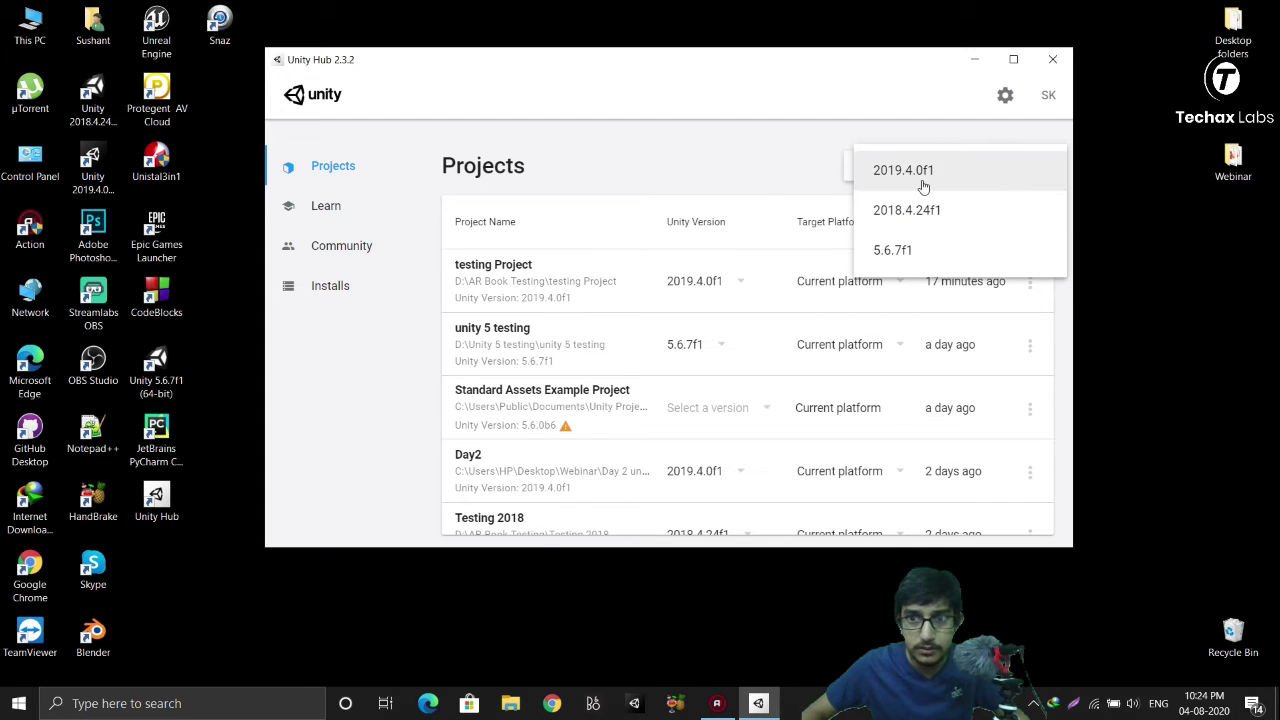
pyautogui.click(928, 174)
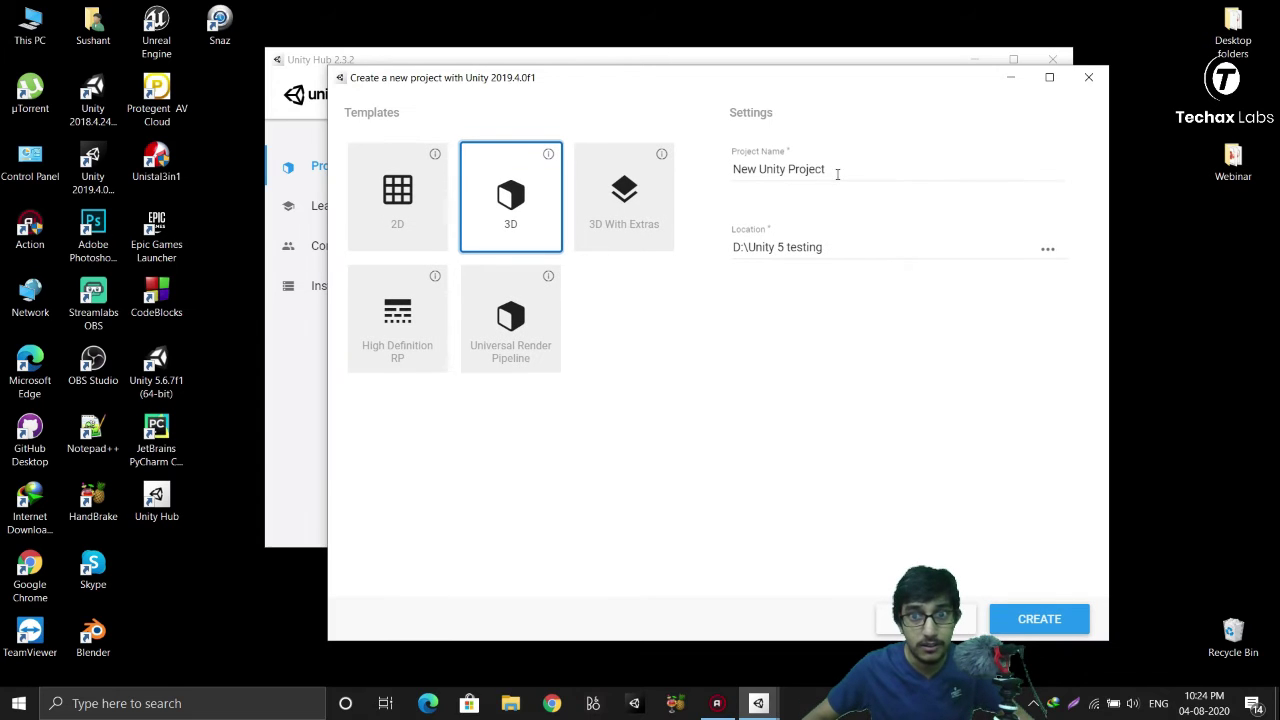
pyautogui.moveTo(834, 172); pyautogui.dragTo(741, 169)
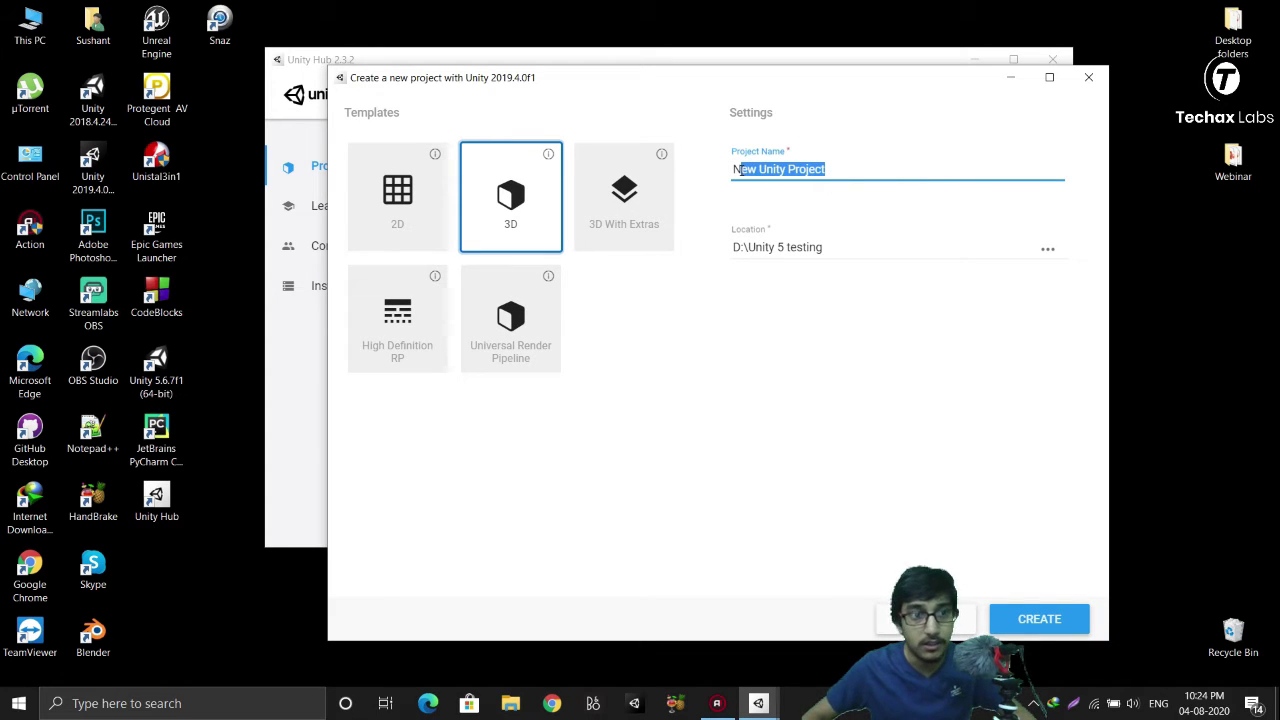
pyautogui.moveTo(837, 169); pyautogui.dragTo(733, 169)
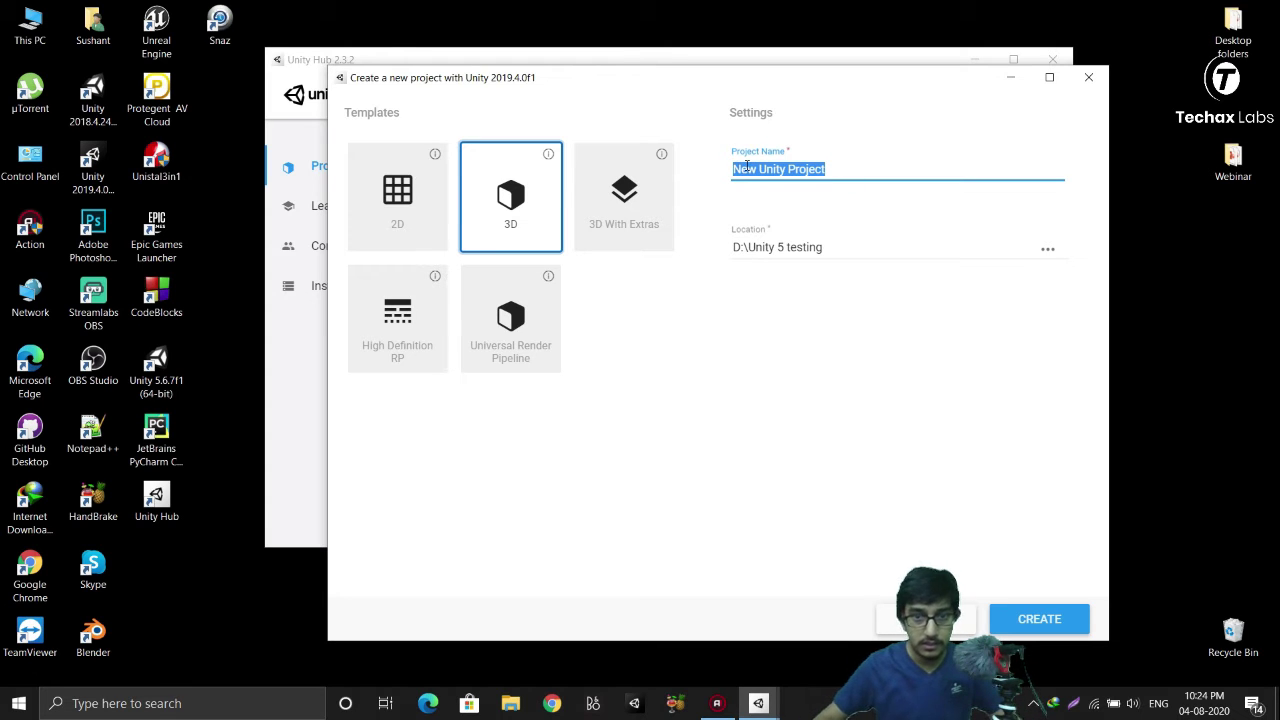
# Name the new project 'Basic Unity Project'.
pyautogui.click(674, 362)
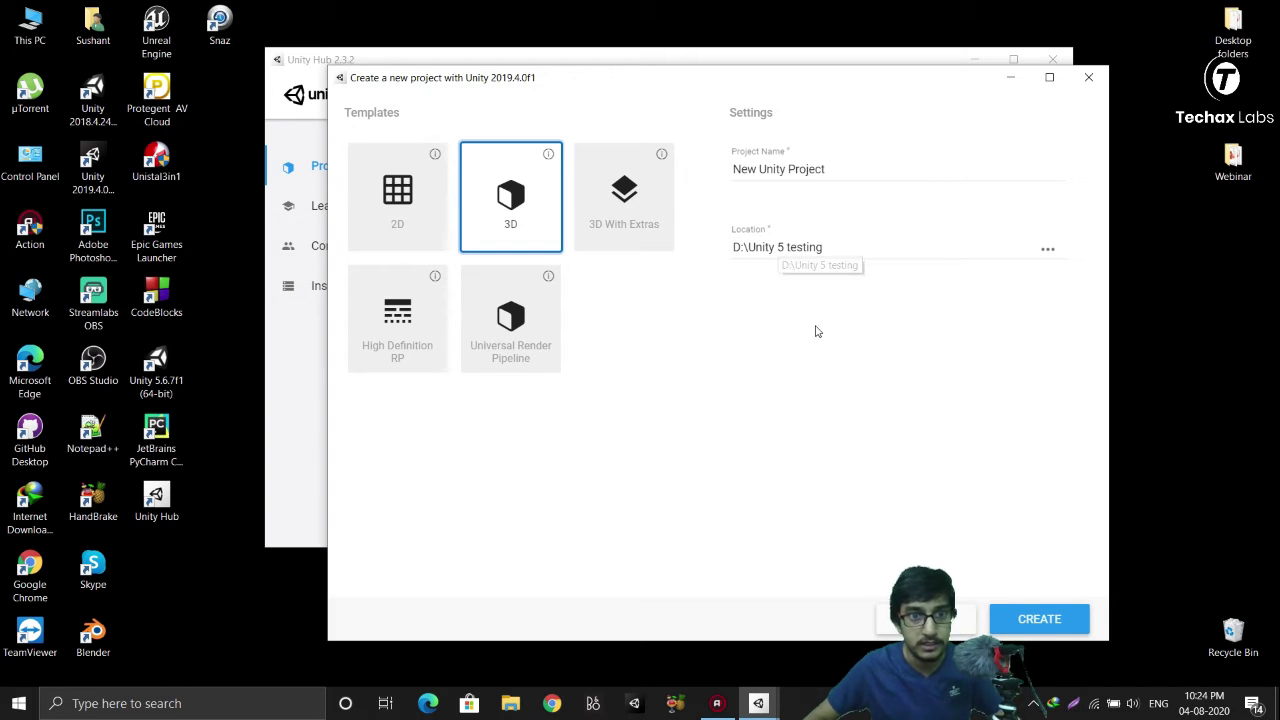
pyautogui.moveTo(581, 83); pyautogui.dragTo(566, 80)
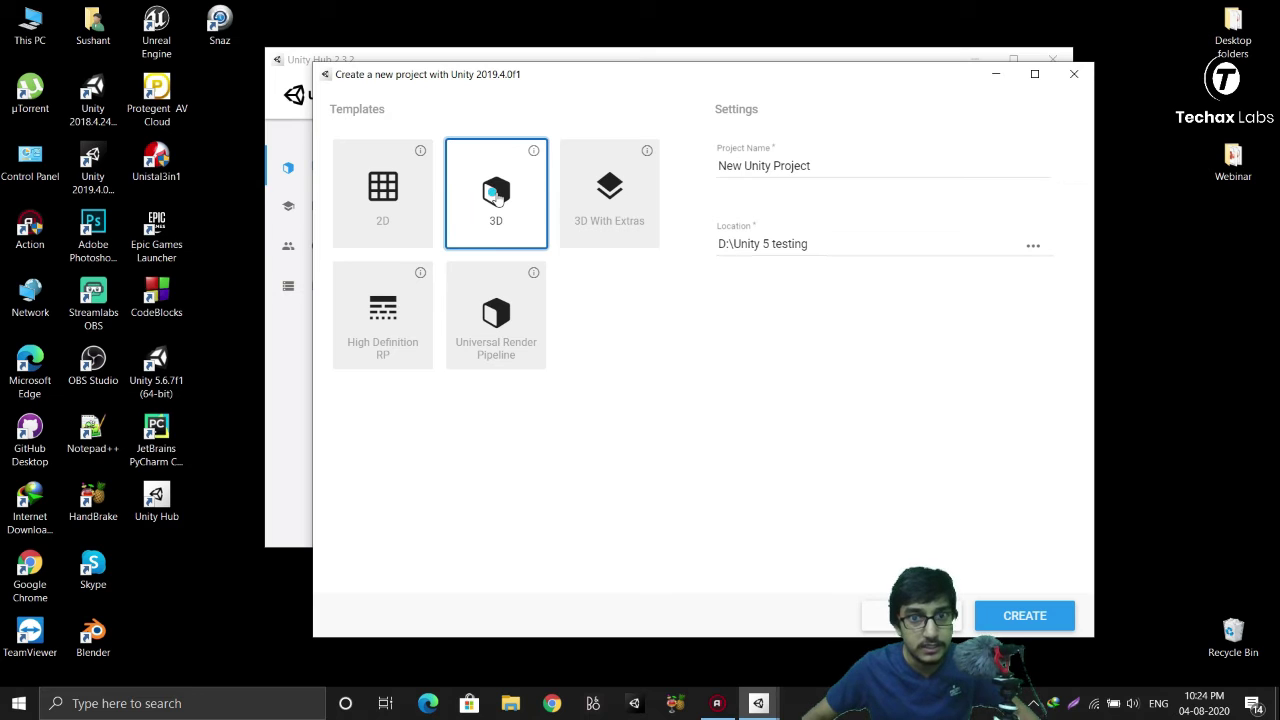
pyautogui.click(808, 162)
pyautogui.tripleClick(823, 165)
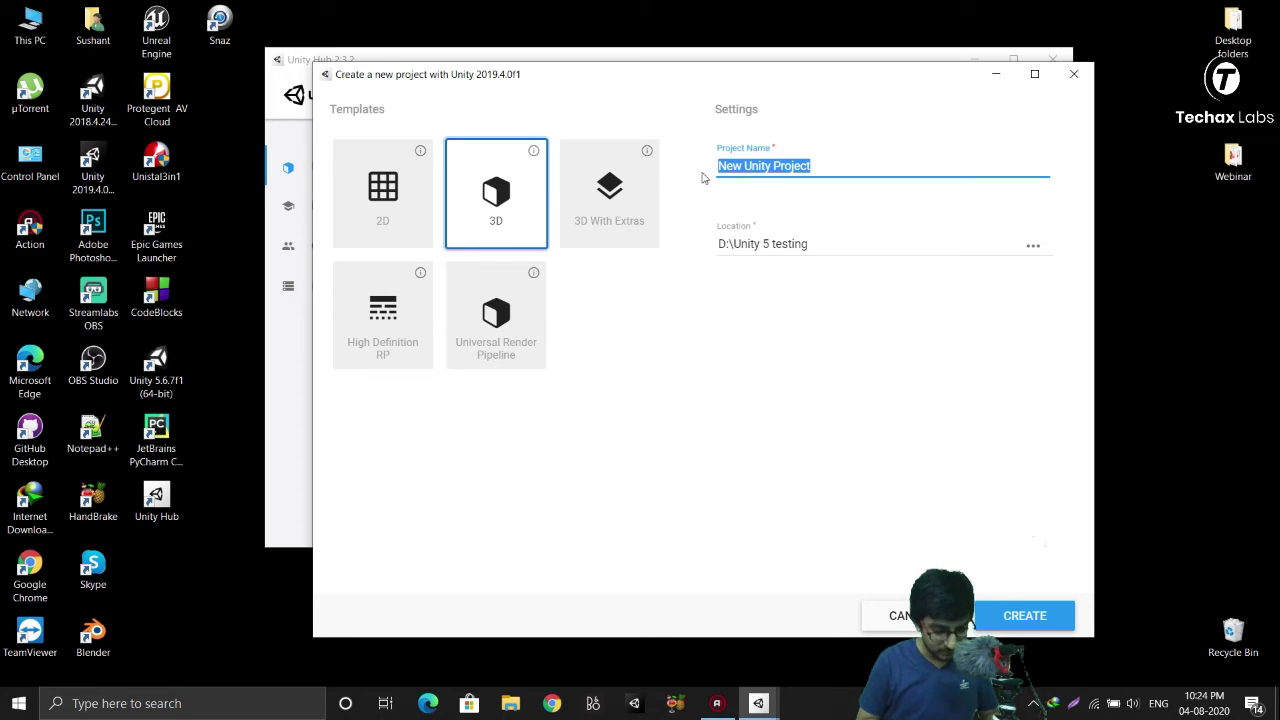
pyautogui.write('BAs')
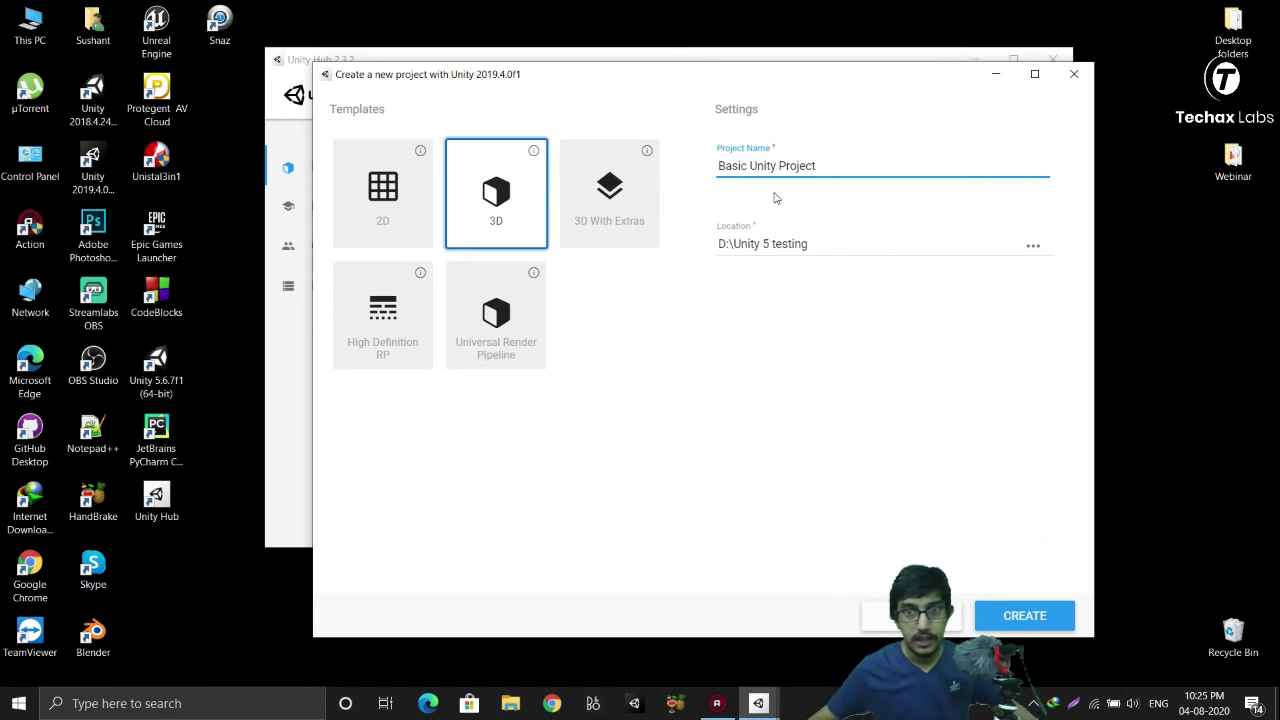
pyautogui.click(1033, 246)
# Create a 'Basic Project' folder on the Desktop and select it as the project location.
pyautogui.click(390, 228)
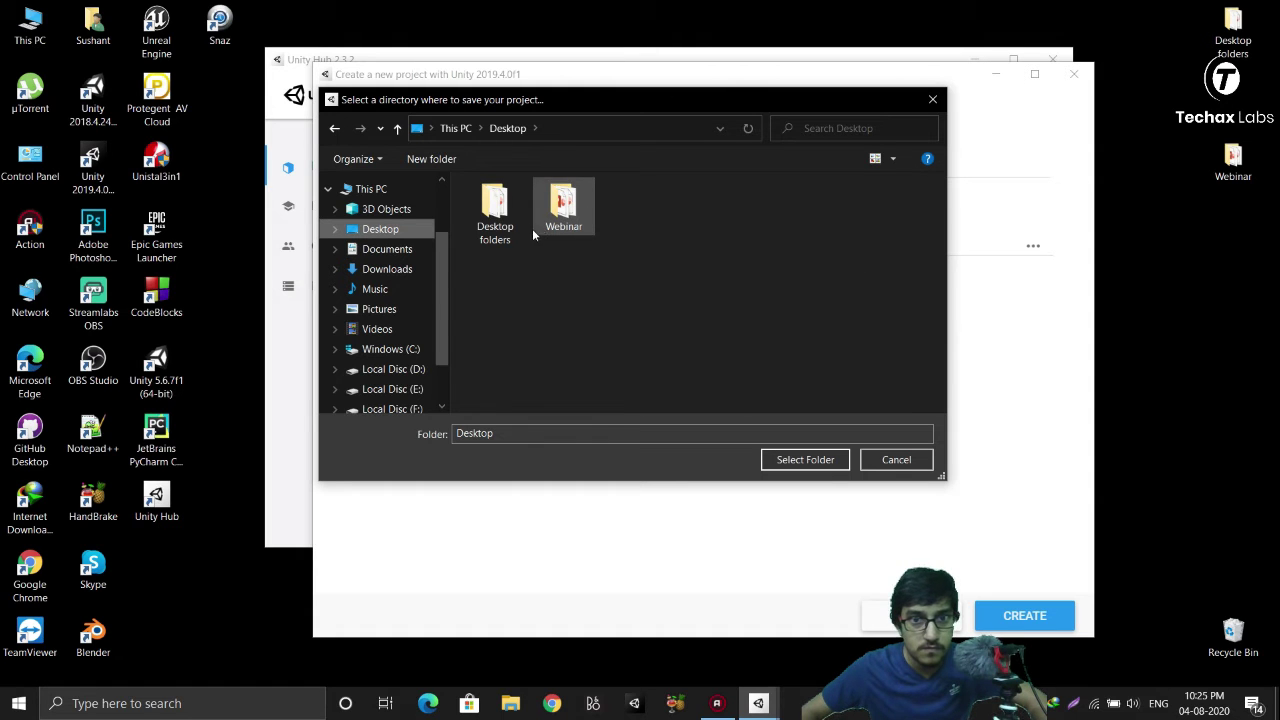
pyautogui.doubleClick(545, 222)
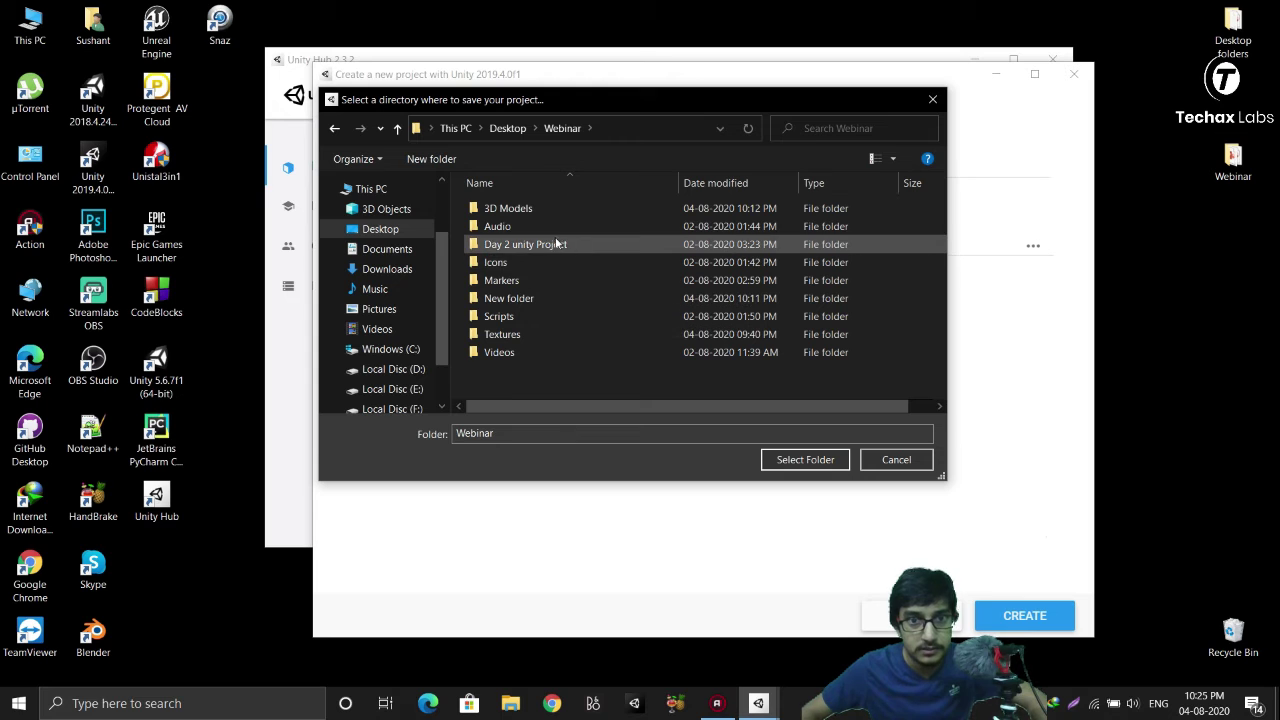
pyautogui.click(505, 128)
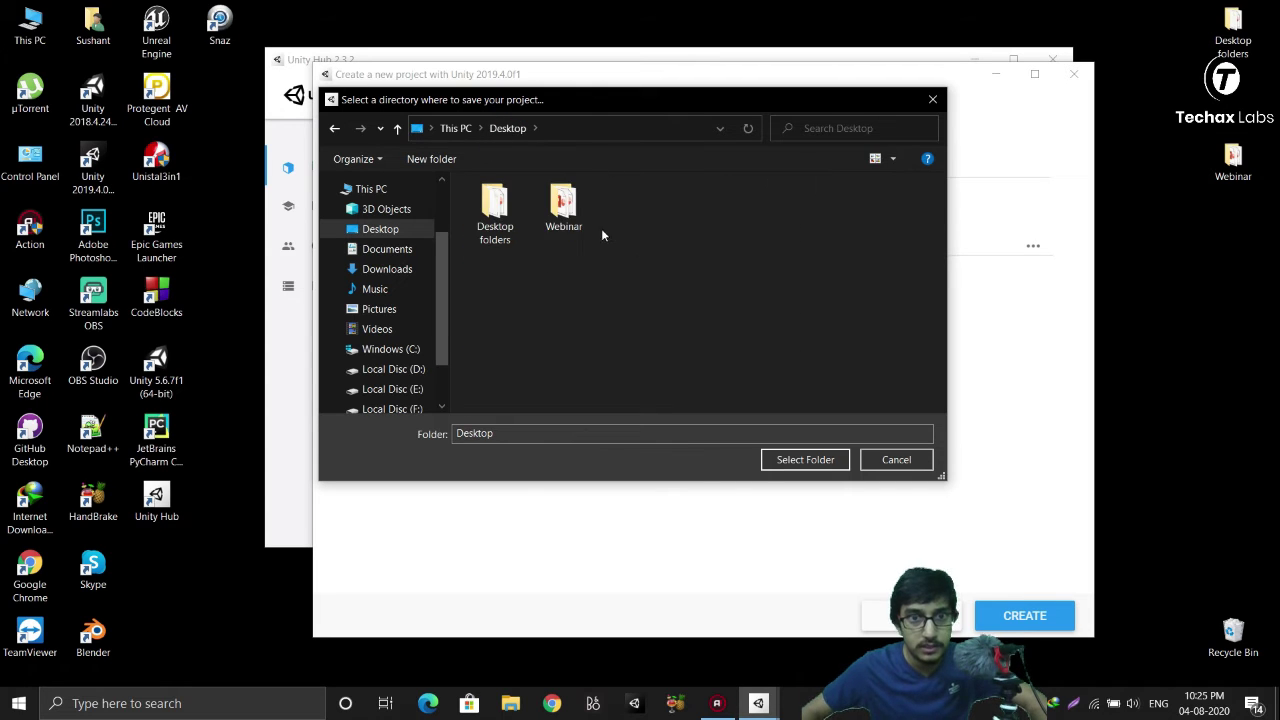
pyautogui.rightClick(577, 283)
pyautogui.moveTo(665, 477)
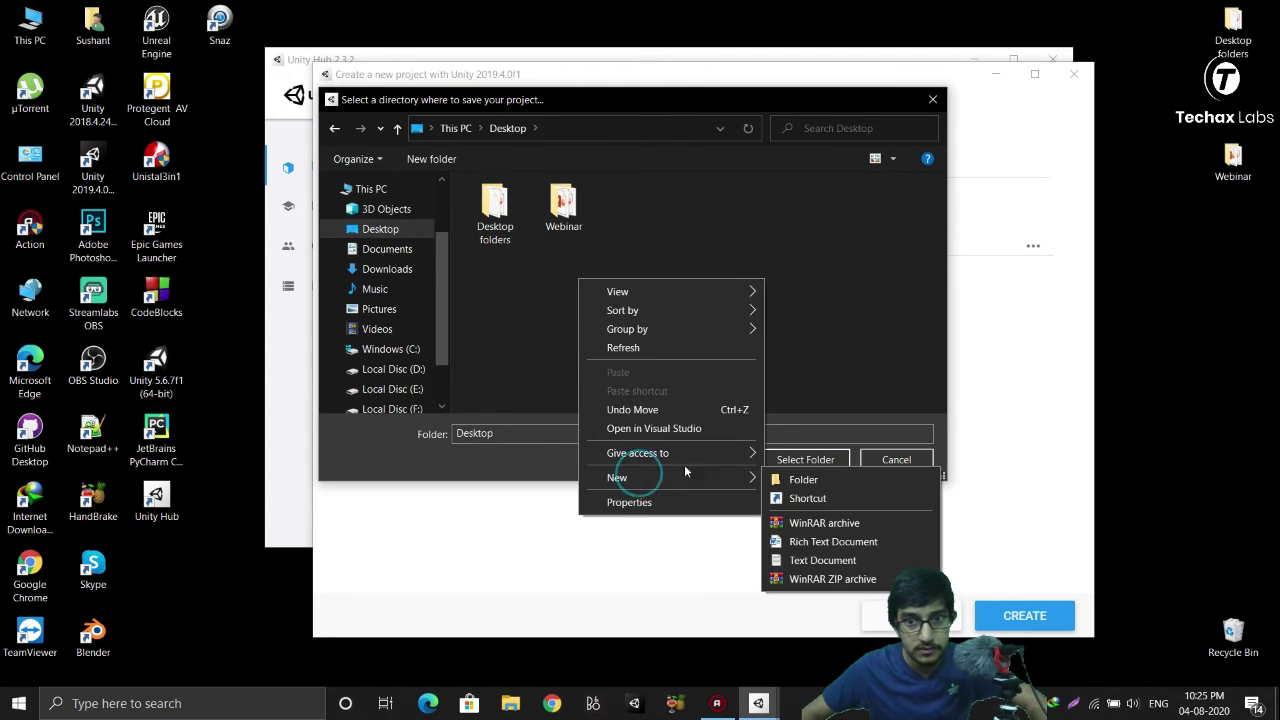
pyautogui.click(801, 478)
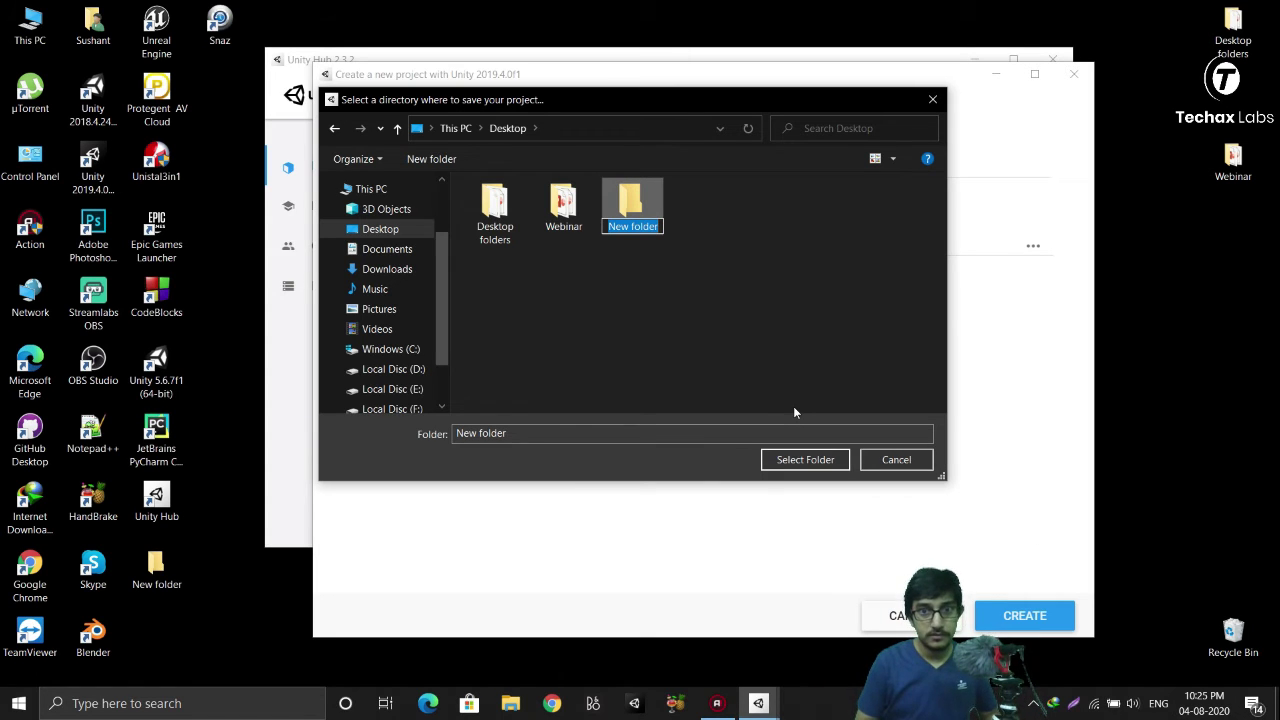
pyautogui.write('Basic Project')
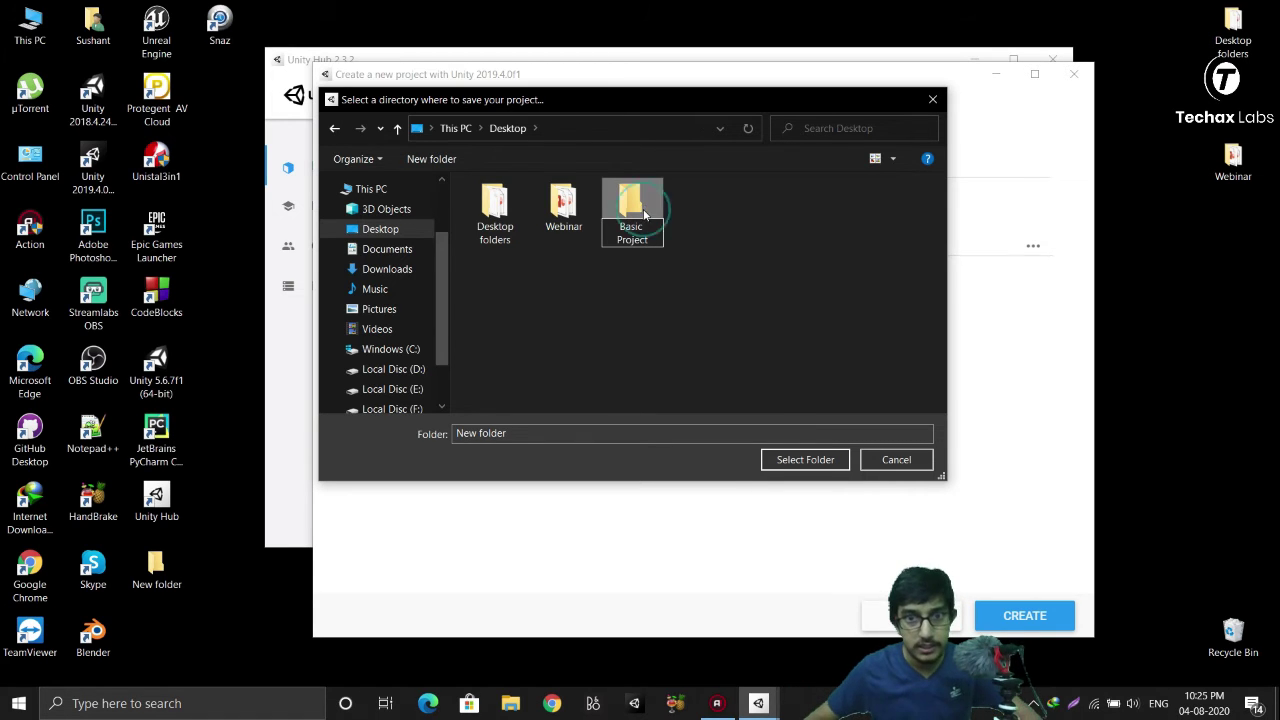
pyautogui.press('Return')
pyautogui.doubleClick(645, 214)
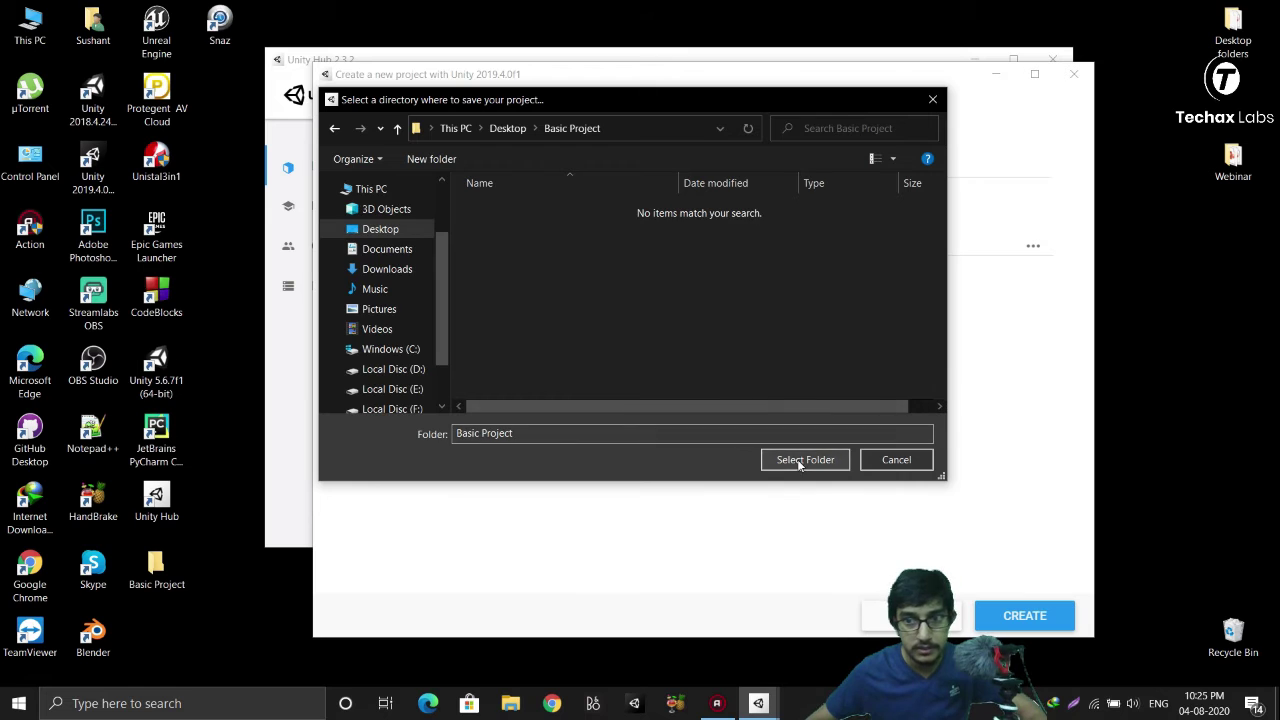
pyautogui.click(803, 459)
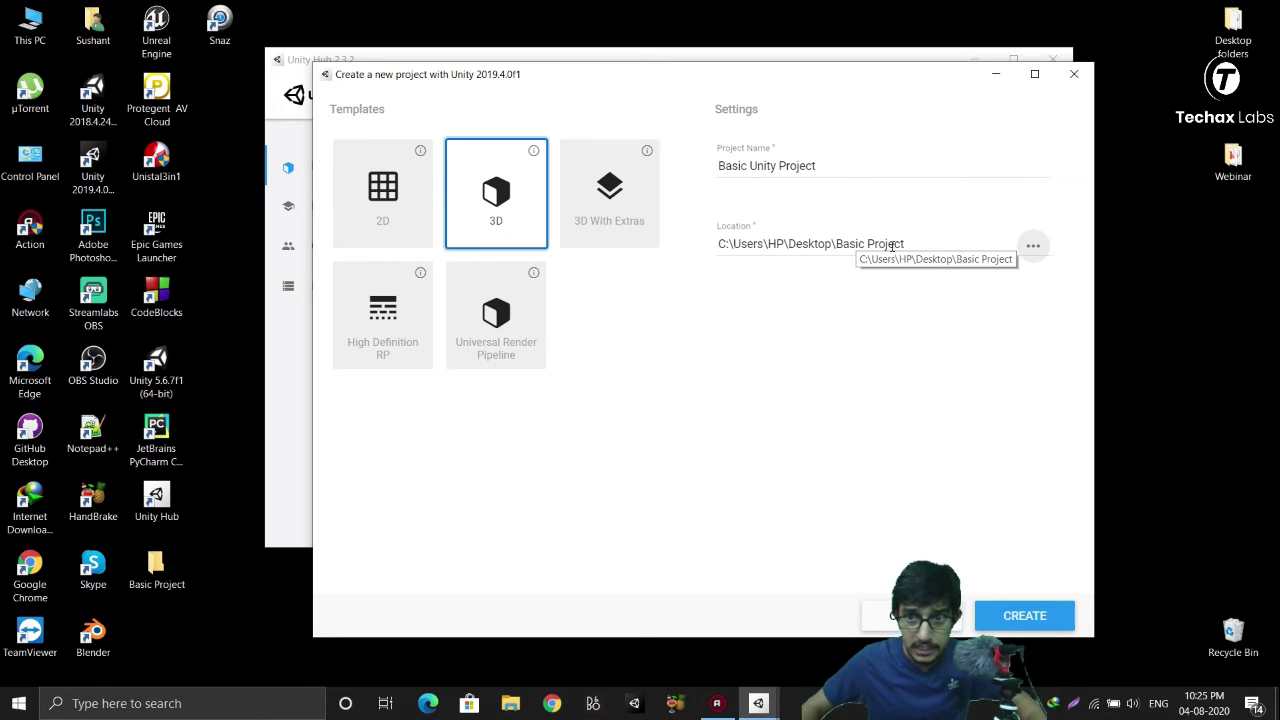
pyautogui.click(160, 565)
pyautogui.doubleClick(178, 552)
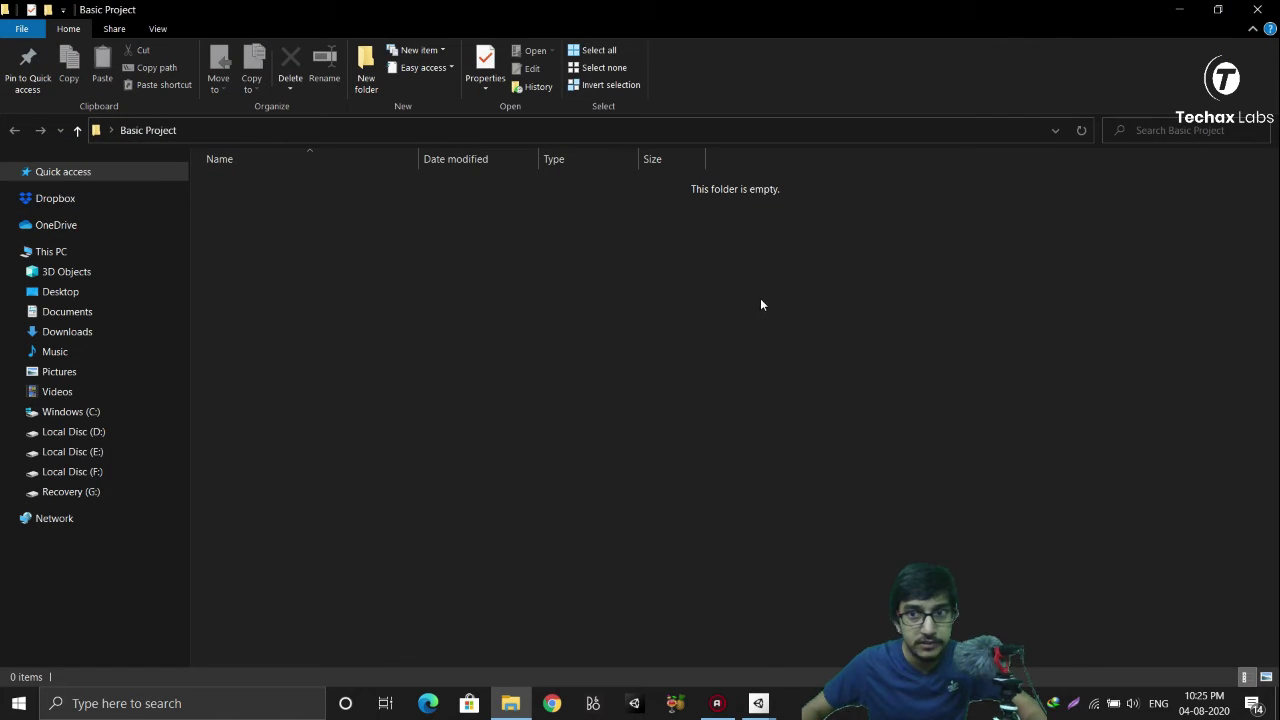
pyautogui.click(1257, 9)
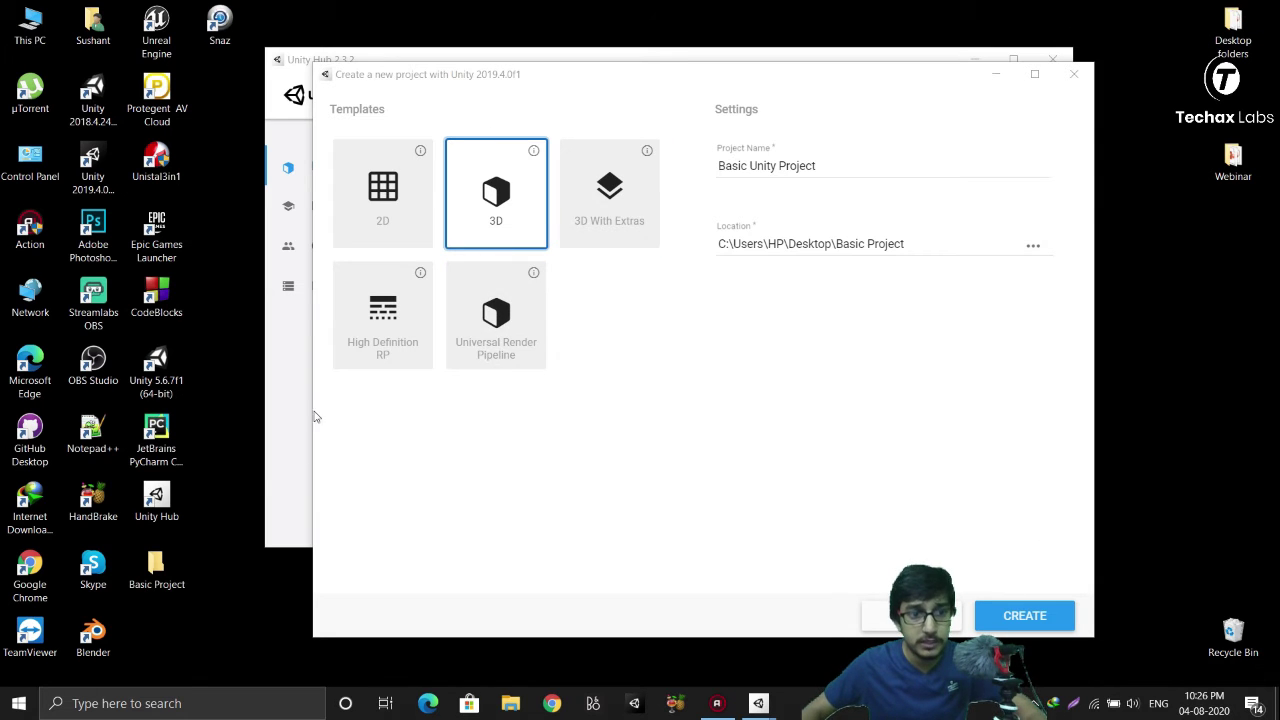
# Create 'Basic Unity Project' and let it load SampleScene in the Unity 2019.4 editor.
pyautogui.click(1023, 615)
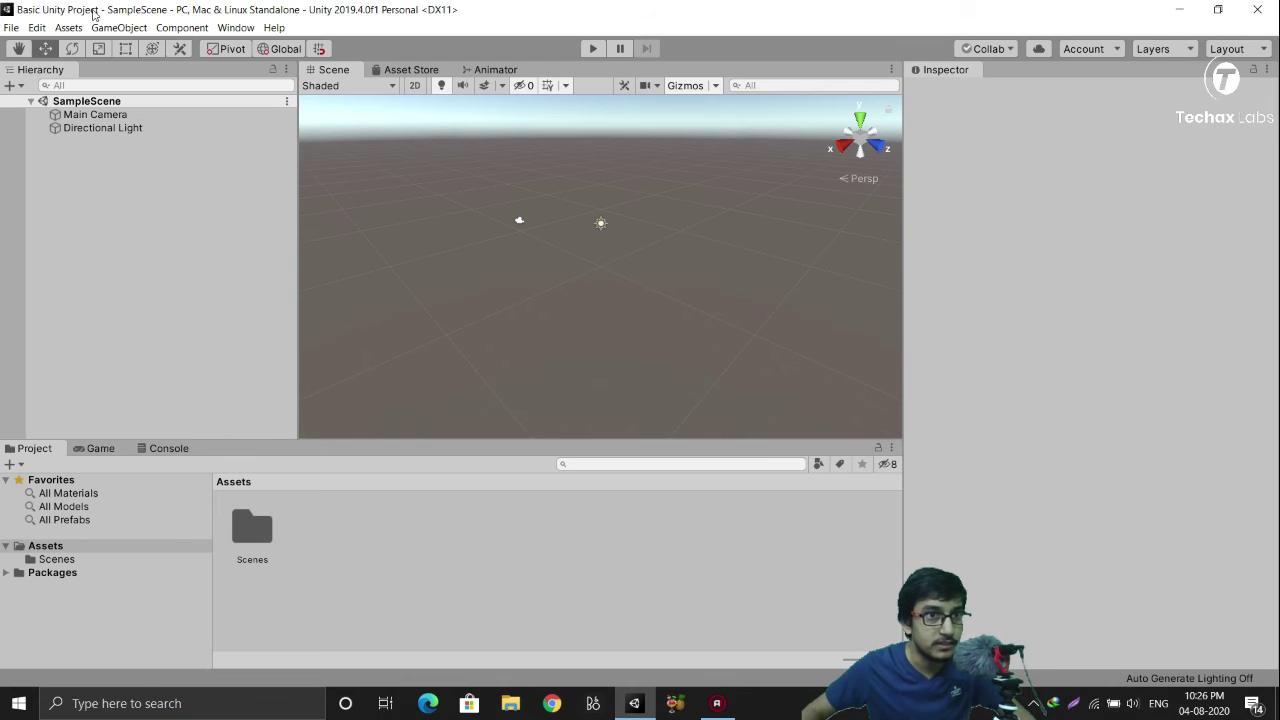
# Select SampleScene and open Build Settings from the File menu.
pyautogui.moveTo(86, 101)
pyautogui.click(99, 104)
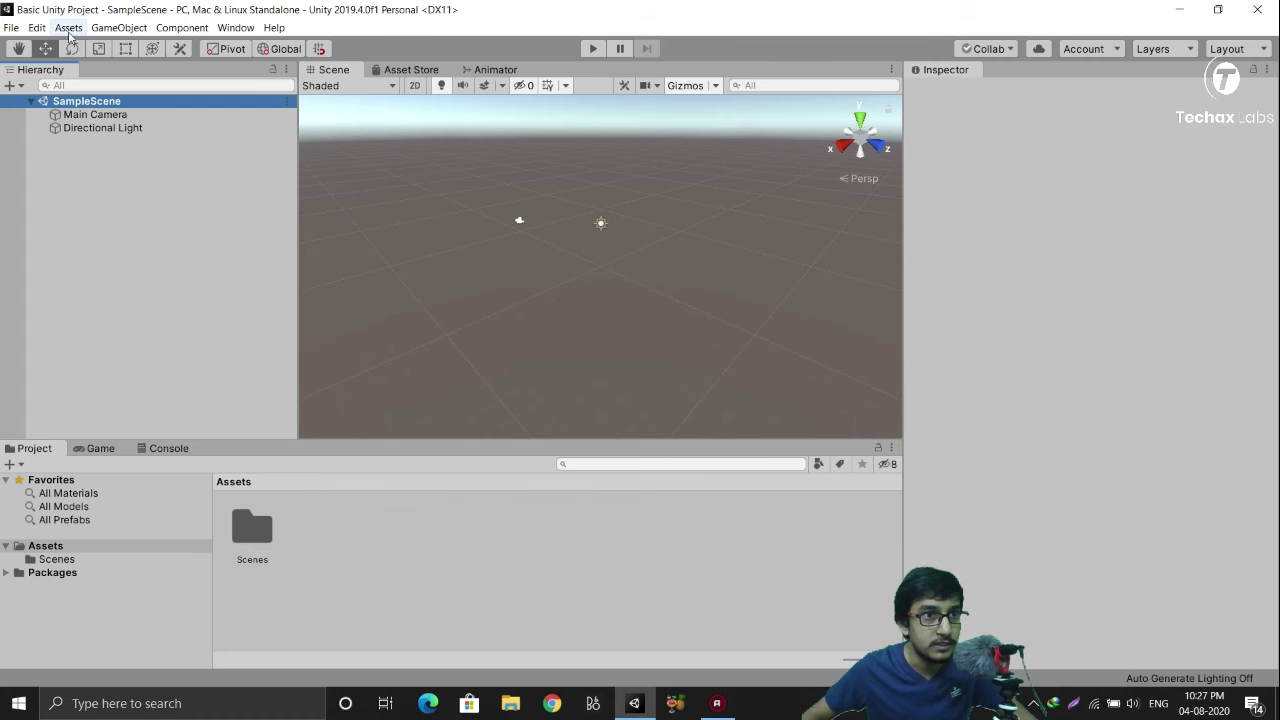
pyautogui.click(14, 29)
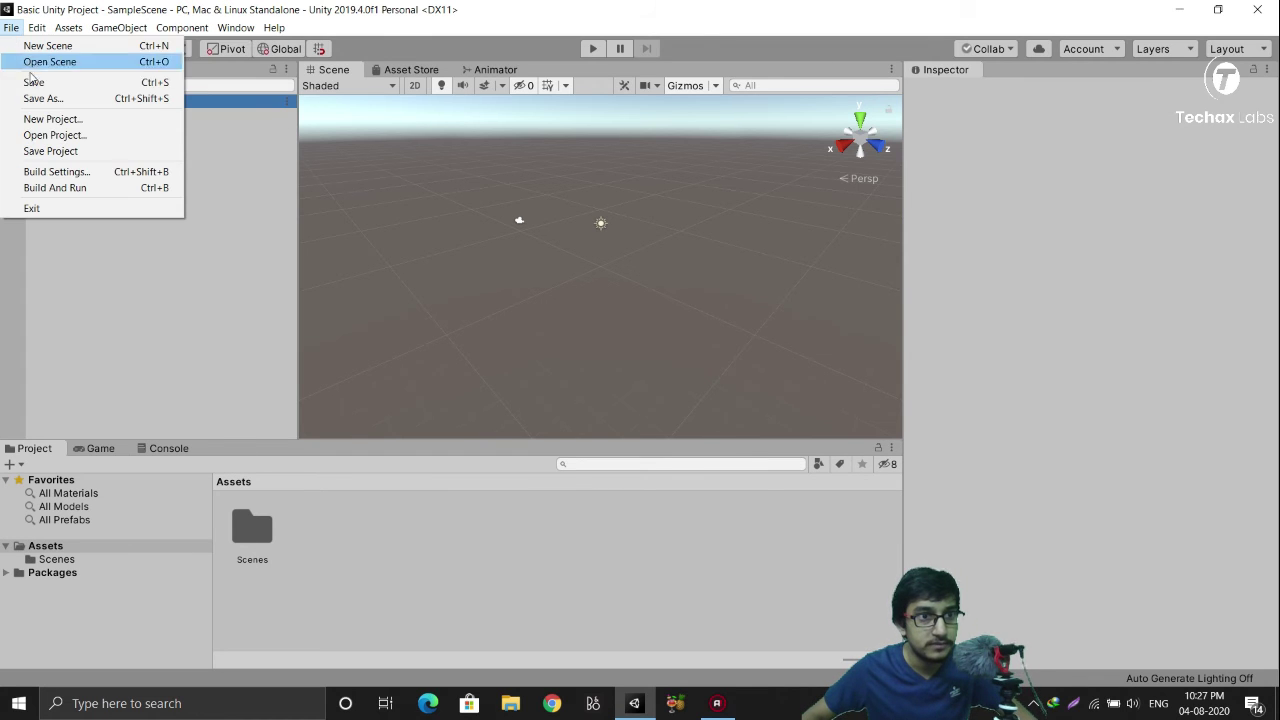
pyautogui.click(56, 171)
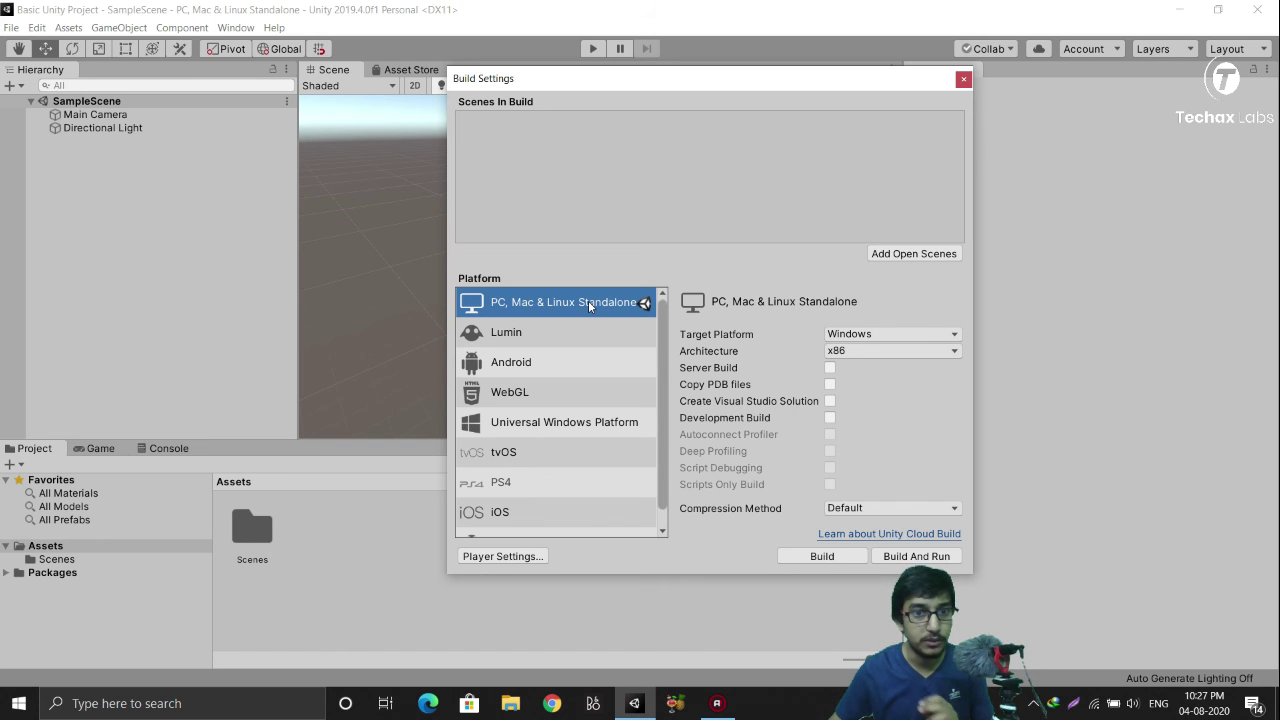
# Select Android in Build Settings and switch the build platform to it.
pyautogui.click(570, 356)
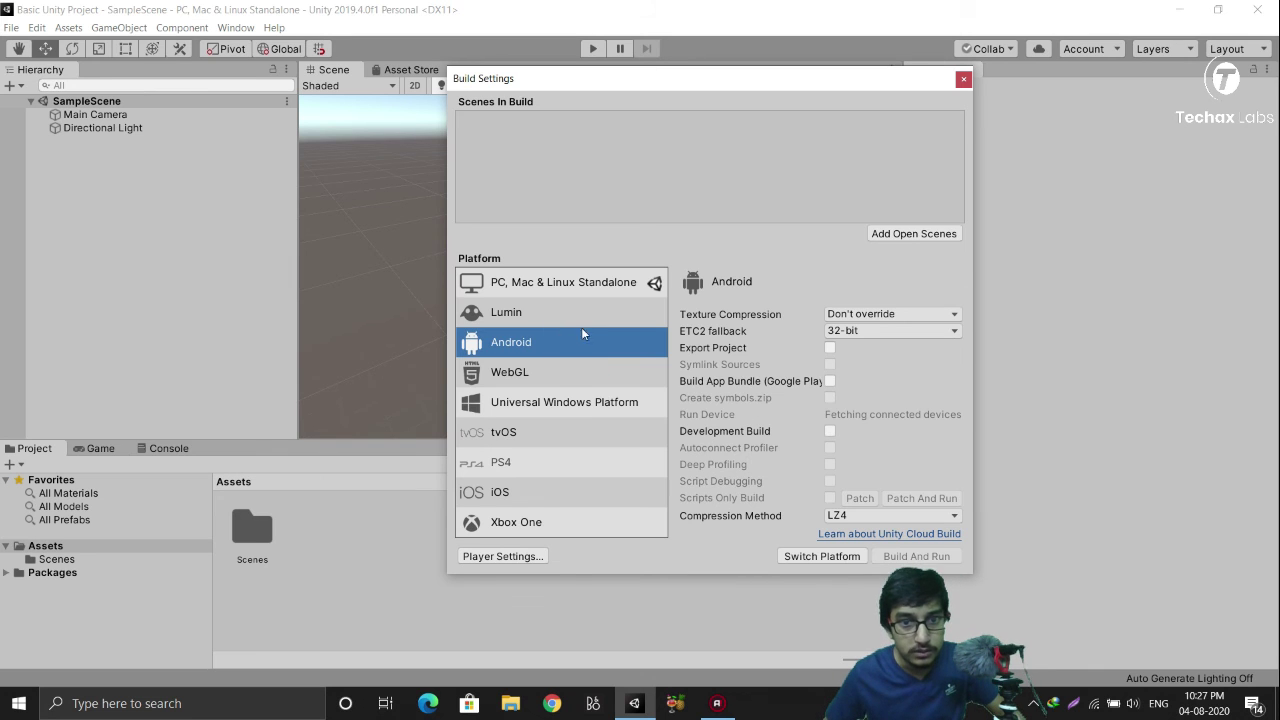
pyautogui.click(833, 557)
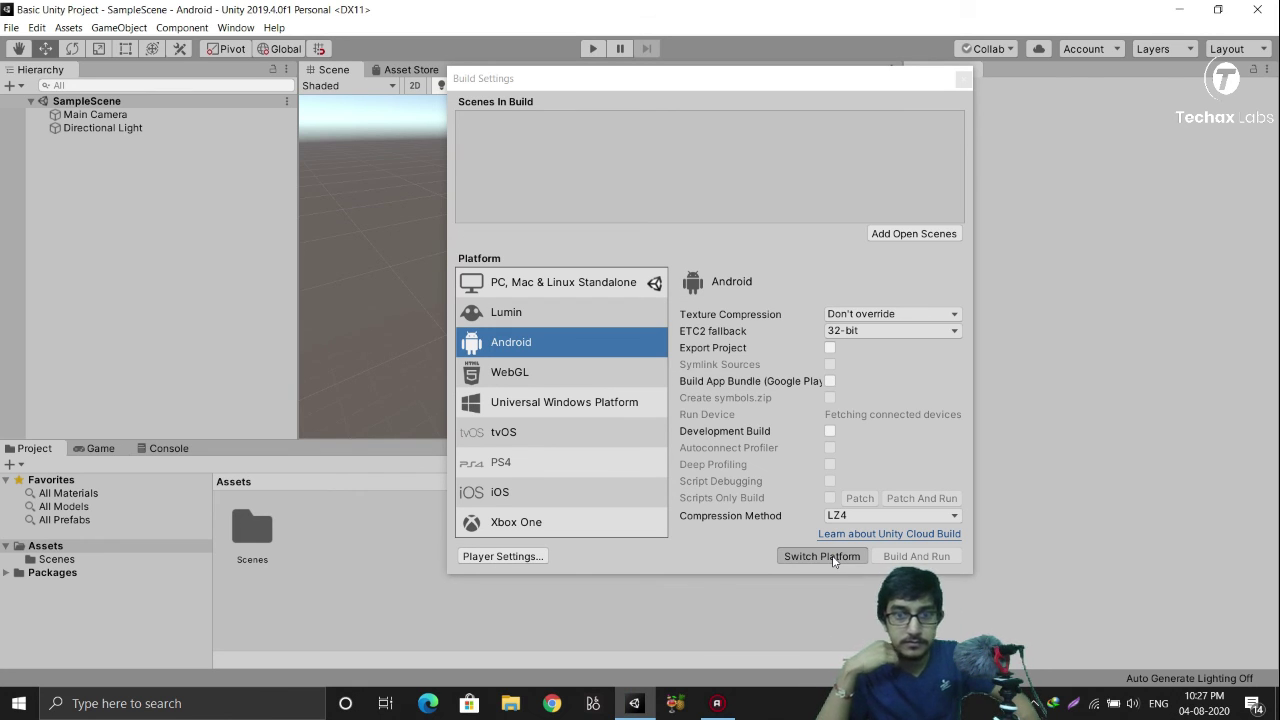
pyautogui.click(831, 556)
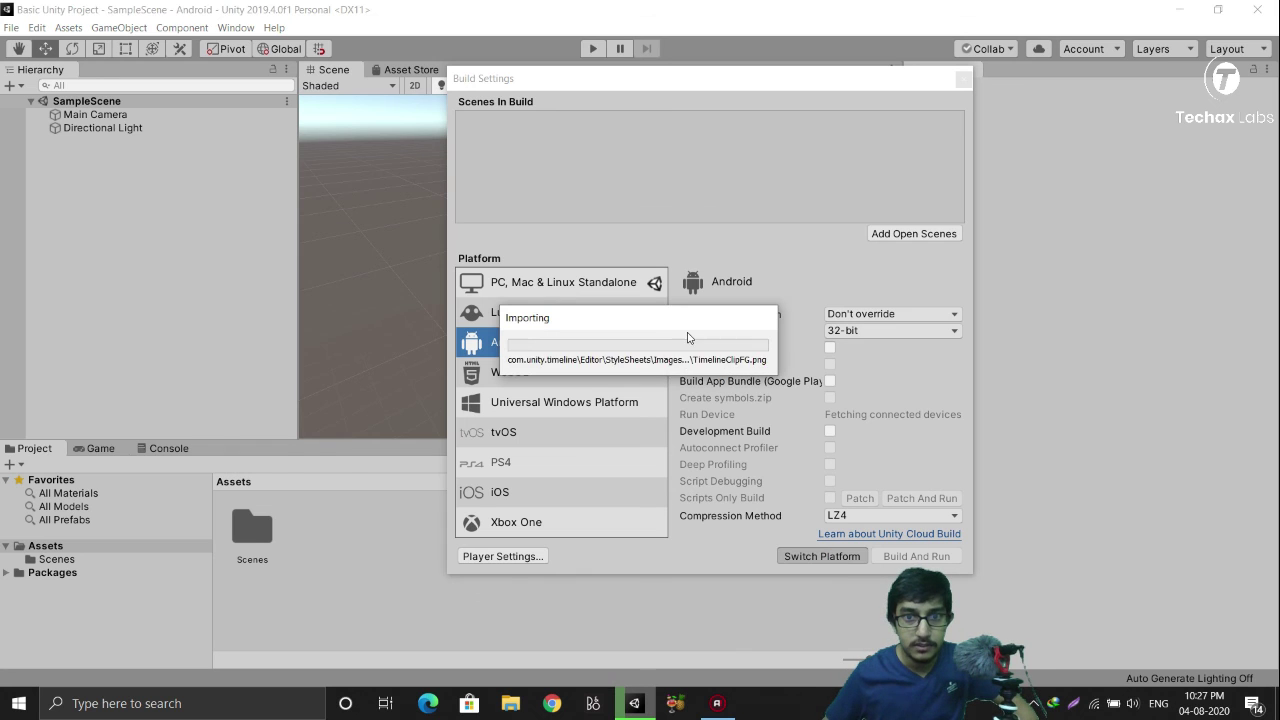